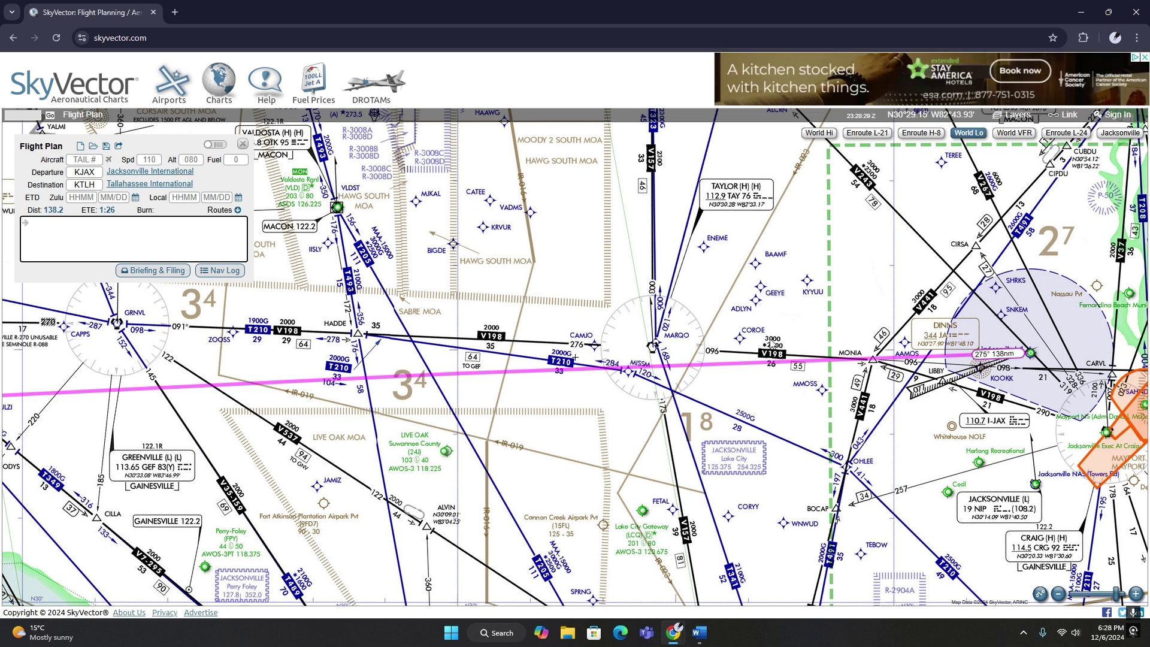
# - Trace airway V198 west on the World Lo chart to the Valdosta VOR area
pyautogui.moveTo(711, 278); pyautogui.dragTo(851, 362)
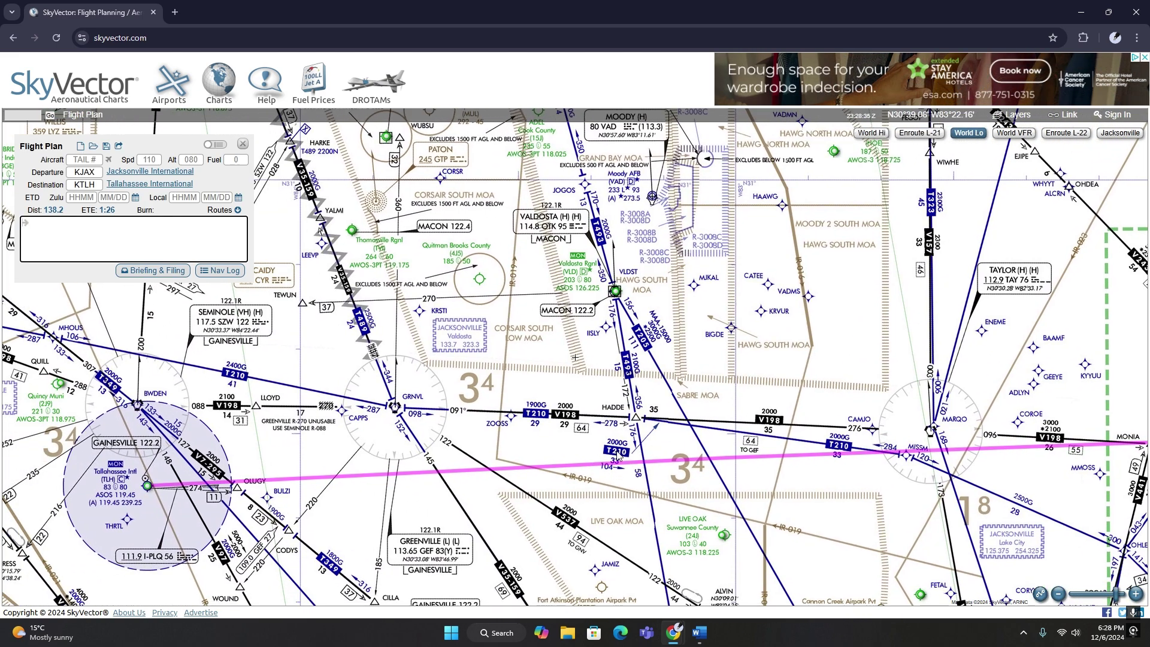
pyautogui.scroll(2, 686, 364)
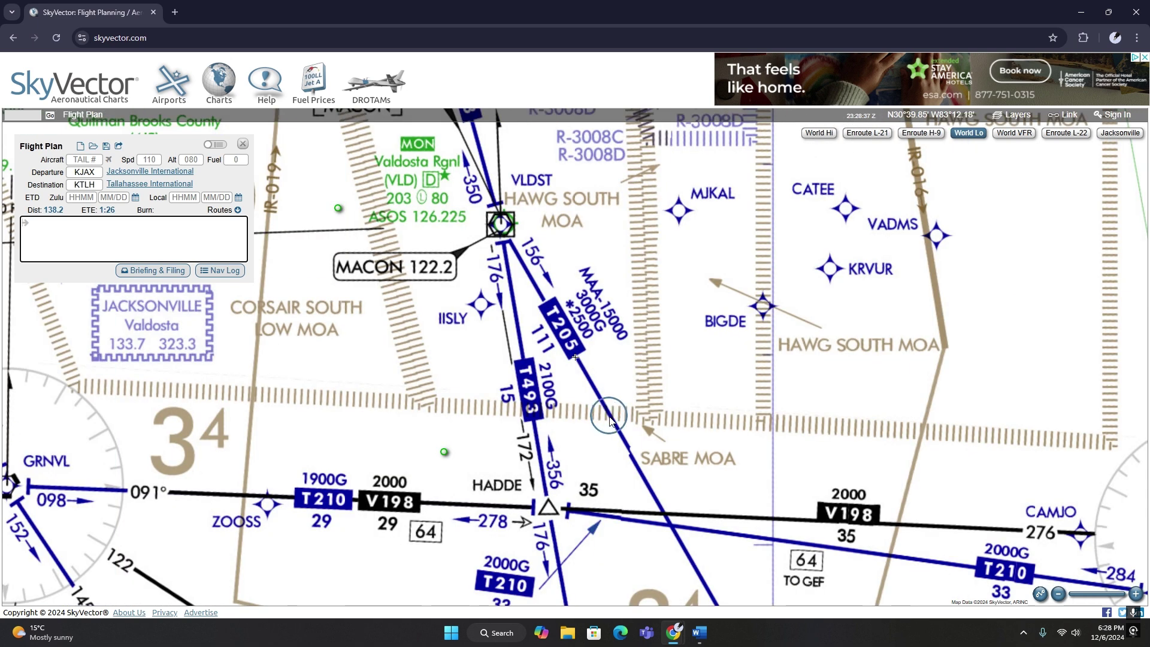
pyautogui.moveTo(613, 349); pyautogui.dragTo(664, 385)
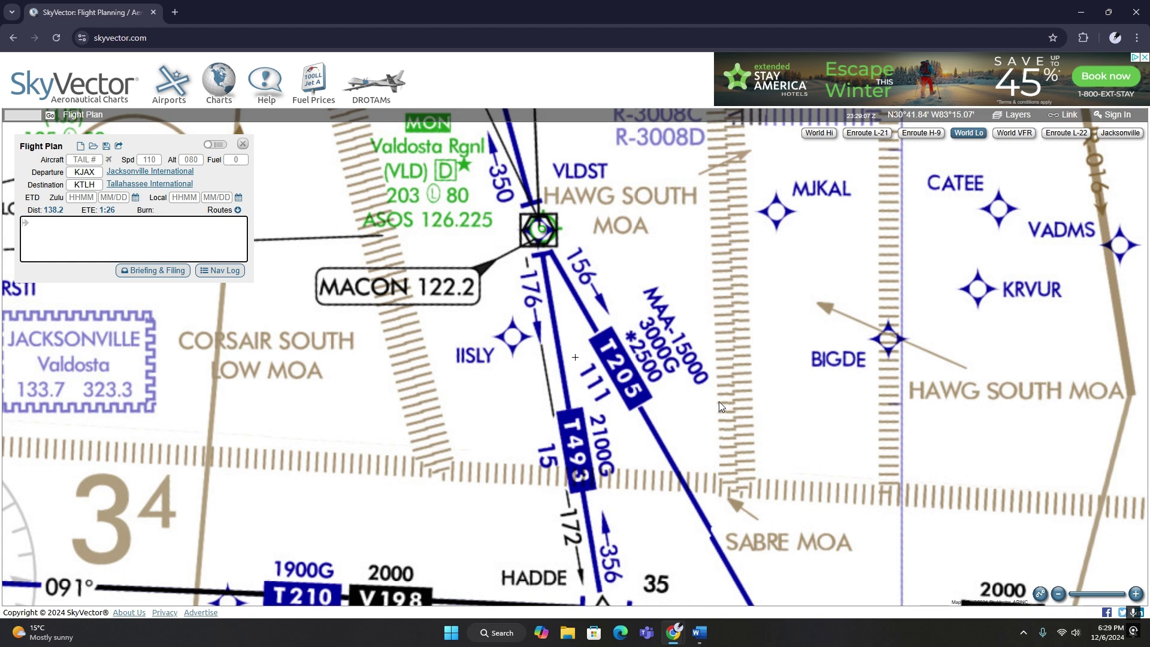
# - Move back east and zoom in on the MONIA fix near Jacksonville
pyautogui.scroll(-1, 662, 366)
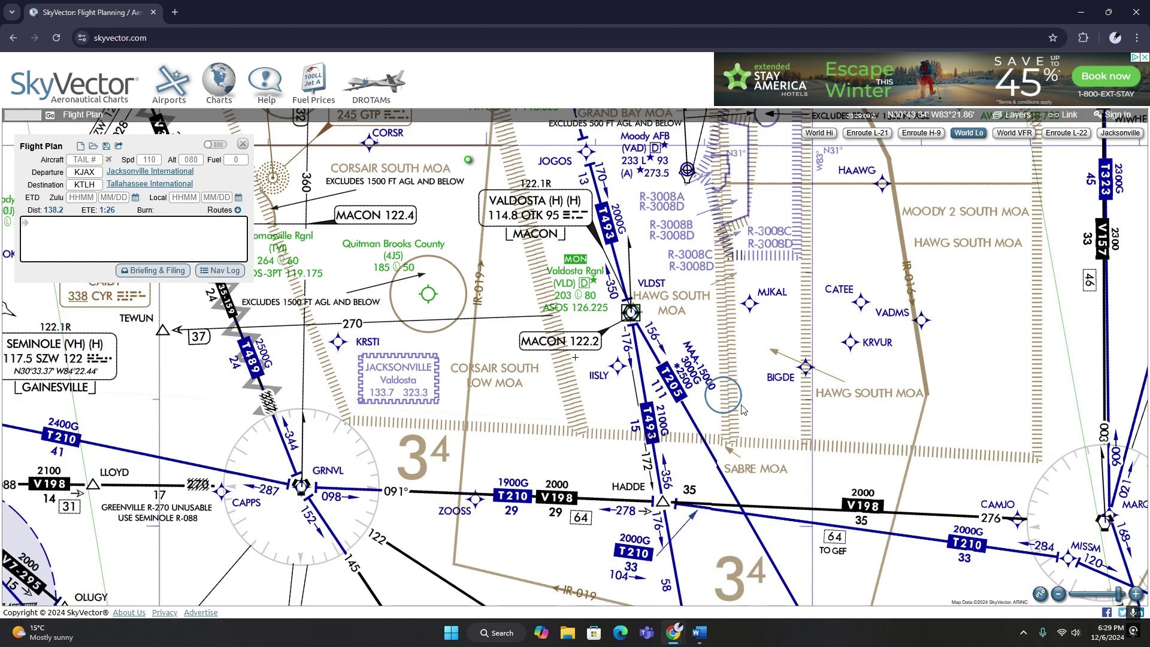
pyautogui.scroll(-1, 570, 305)
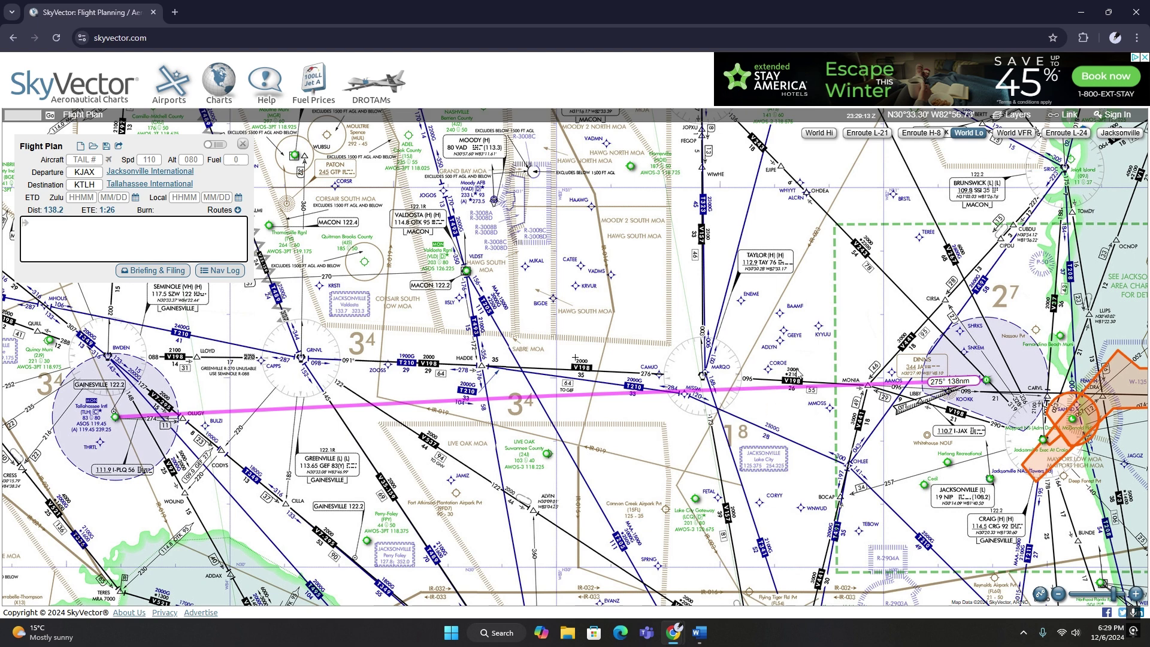
pyautogui.moveTo(713, 375); pyautogui.dragTo(596, 401)
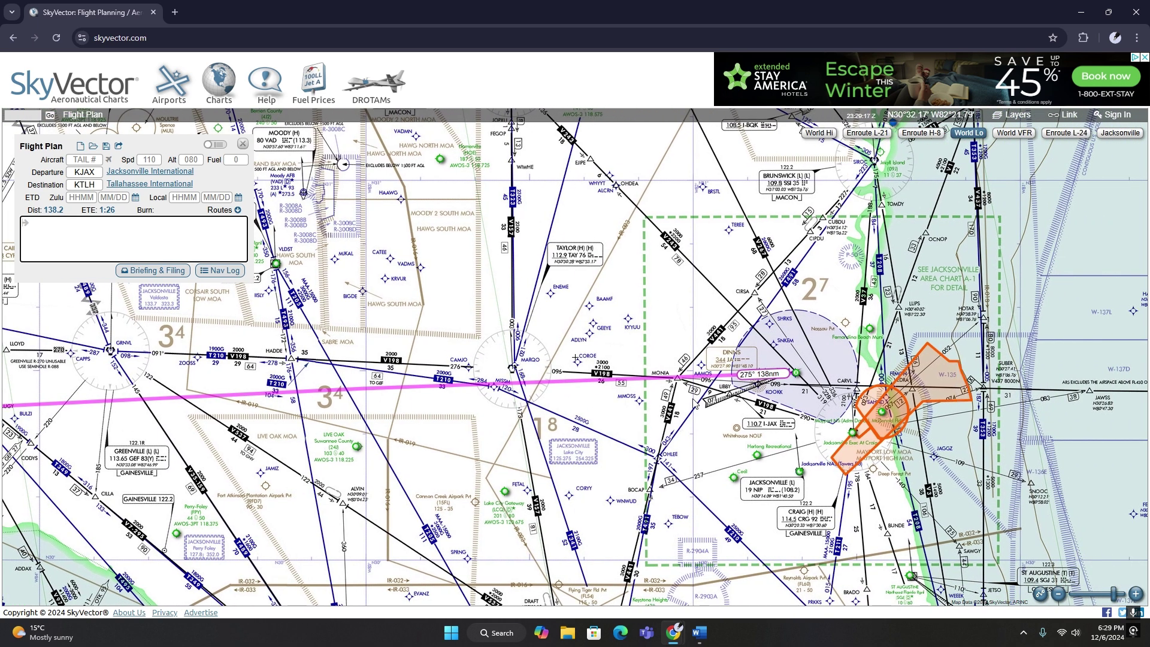
pyautogui.scroll(1, 575, 358)
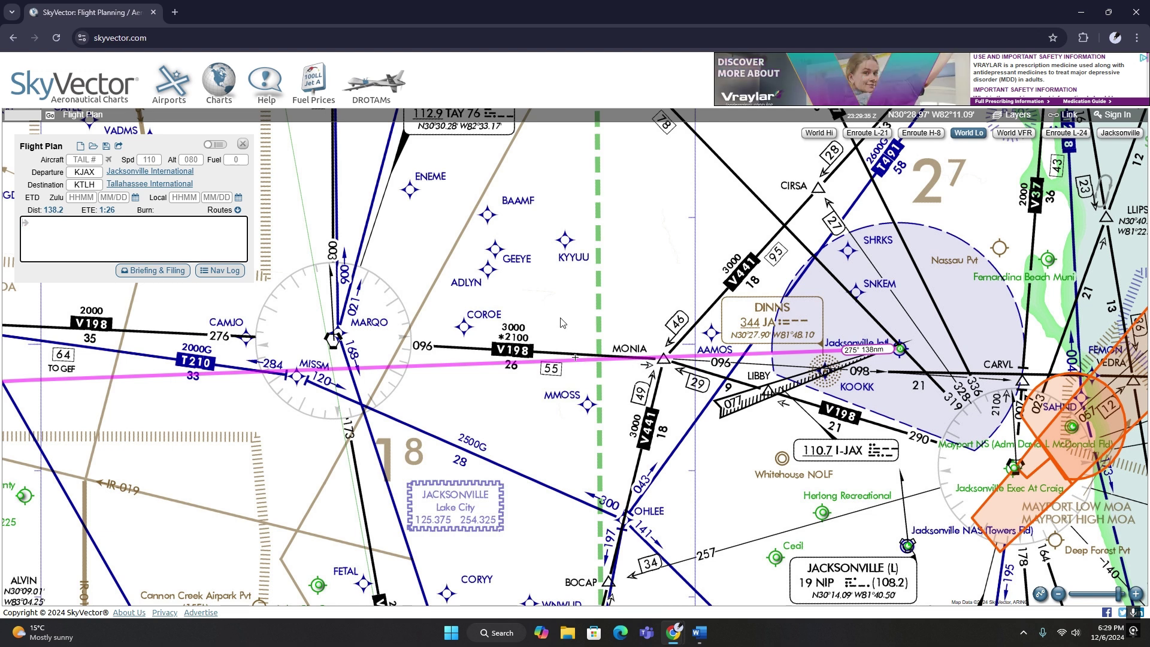
# - Enter the route MONIA V198 LLOYD, checking V198 westward to LLOYD and Tallahassee
pyautogui.moveTo(561, 319); pyautogui.dragTo(630, 331)
pyautogui.click(103, 224)
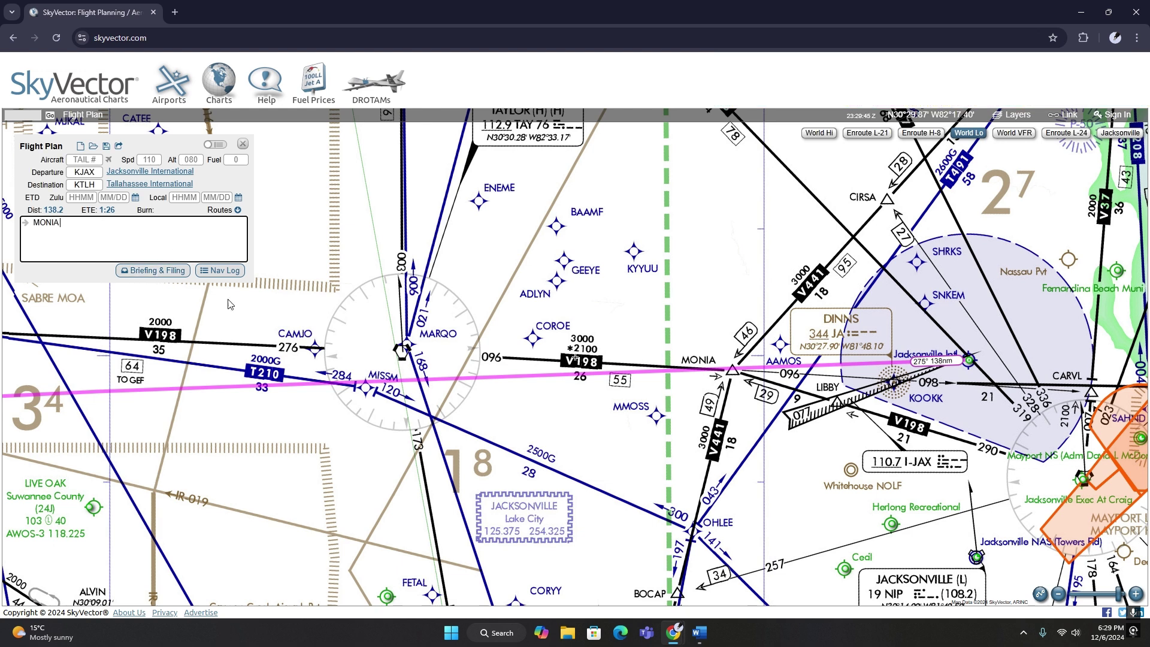
pyautogui.moveTo(550, 358); pyautogui.dragTo(730, 421)
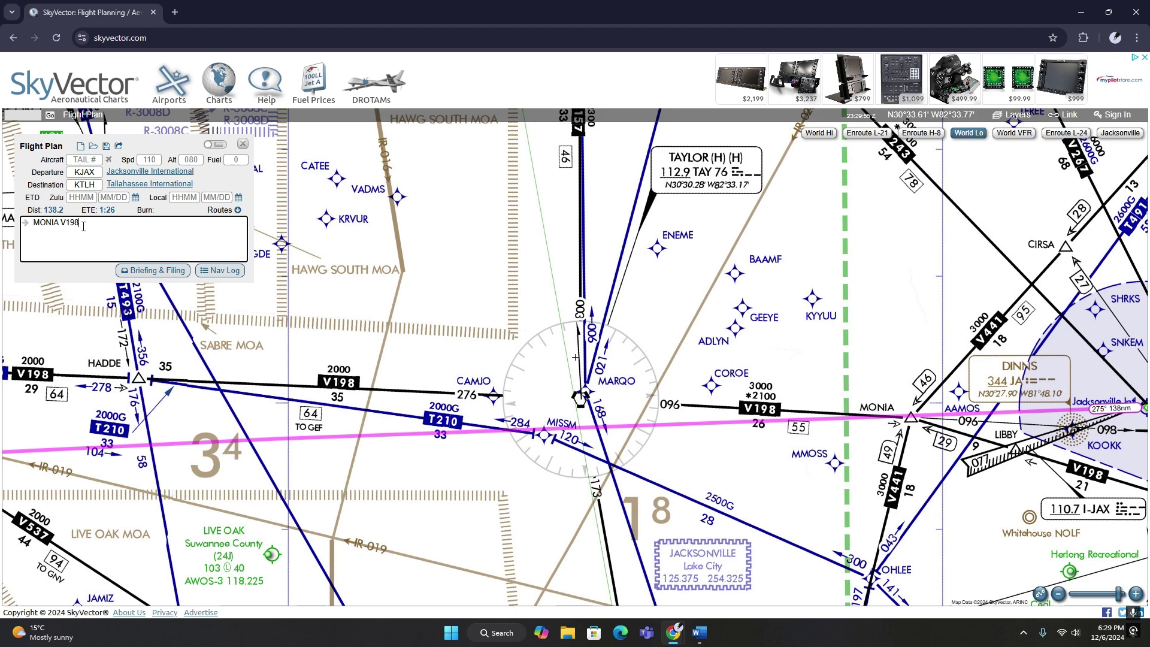
pyautogui.moveTo(144, 335); pyautogui.dragTo(573, 365)
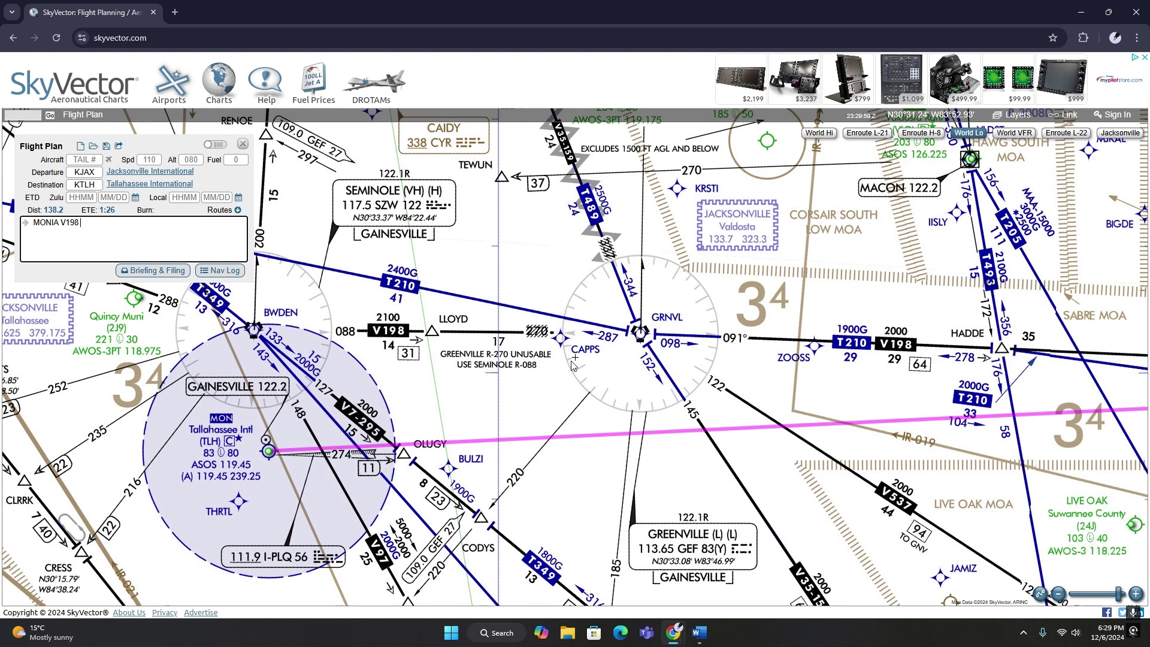
pyautogui.moveTo(434, 336); pyautogui.dragTo(551, 335)
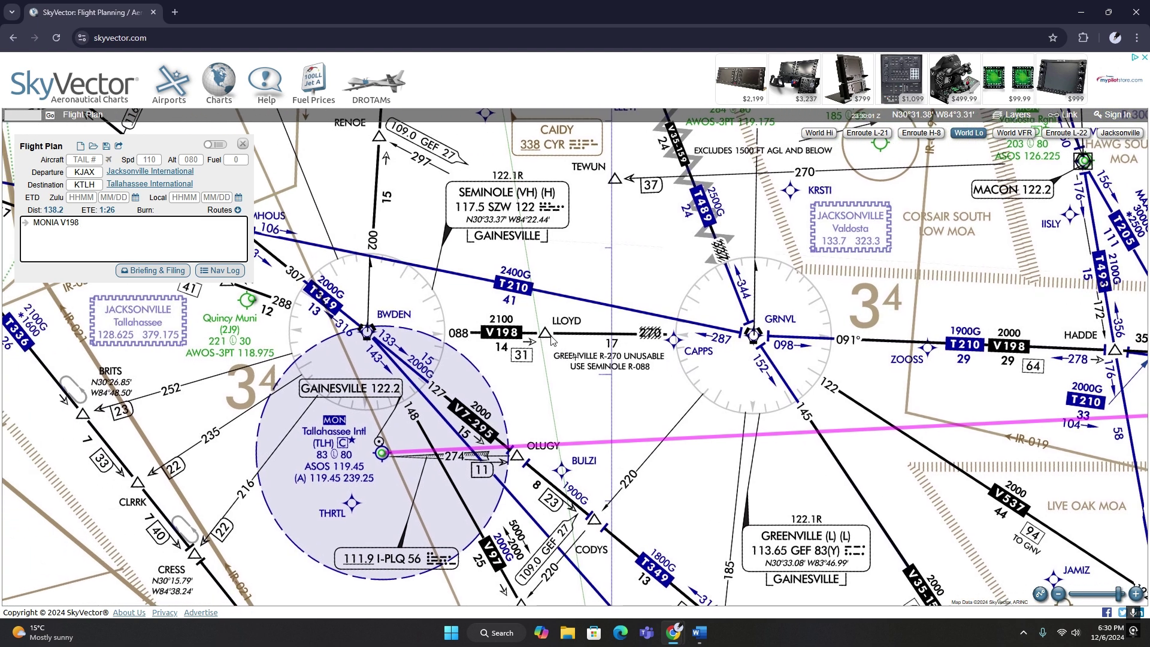
pyautogui.click(194, 242)
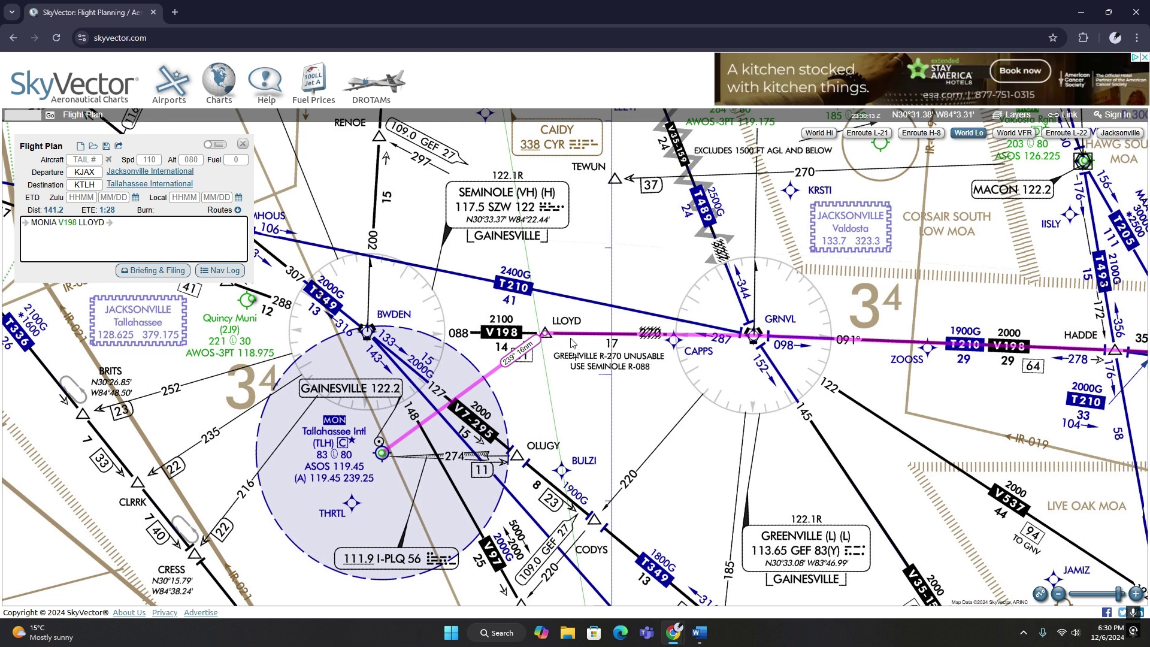
# - Zoom out to show the whole 141.2 nm magenta route from KJAX to KTLH
pyautogui.scroll(-1, 839, 409)
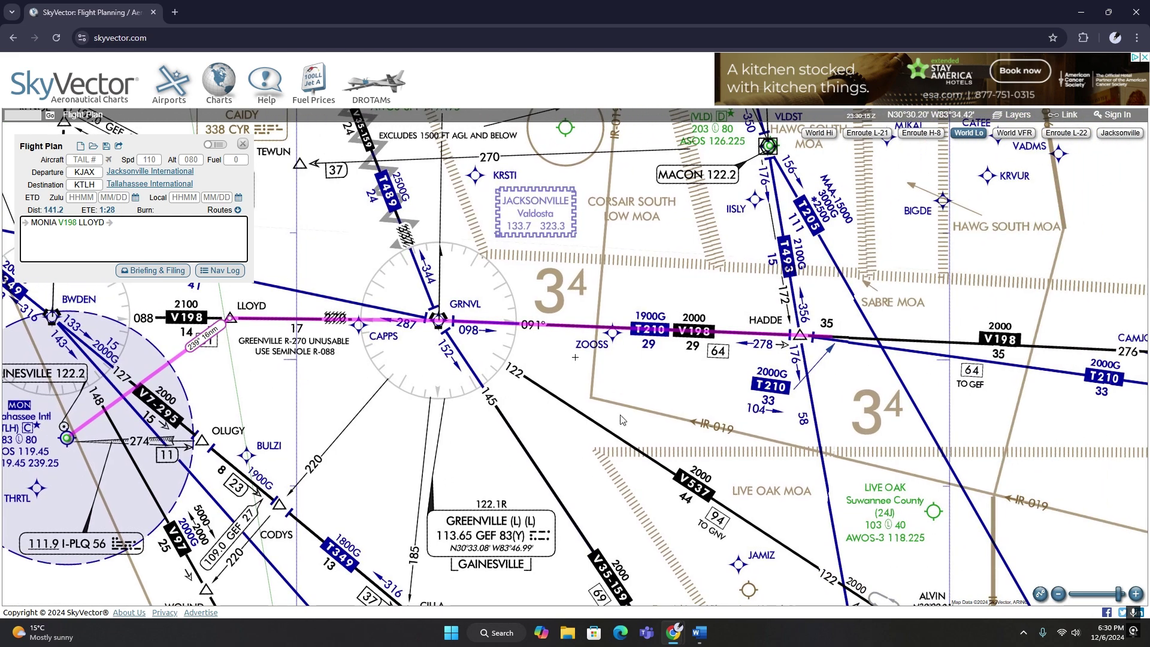
pyautogui.moveTo(466, 419); pyautogui.dragTo(646, 419)
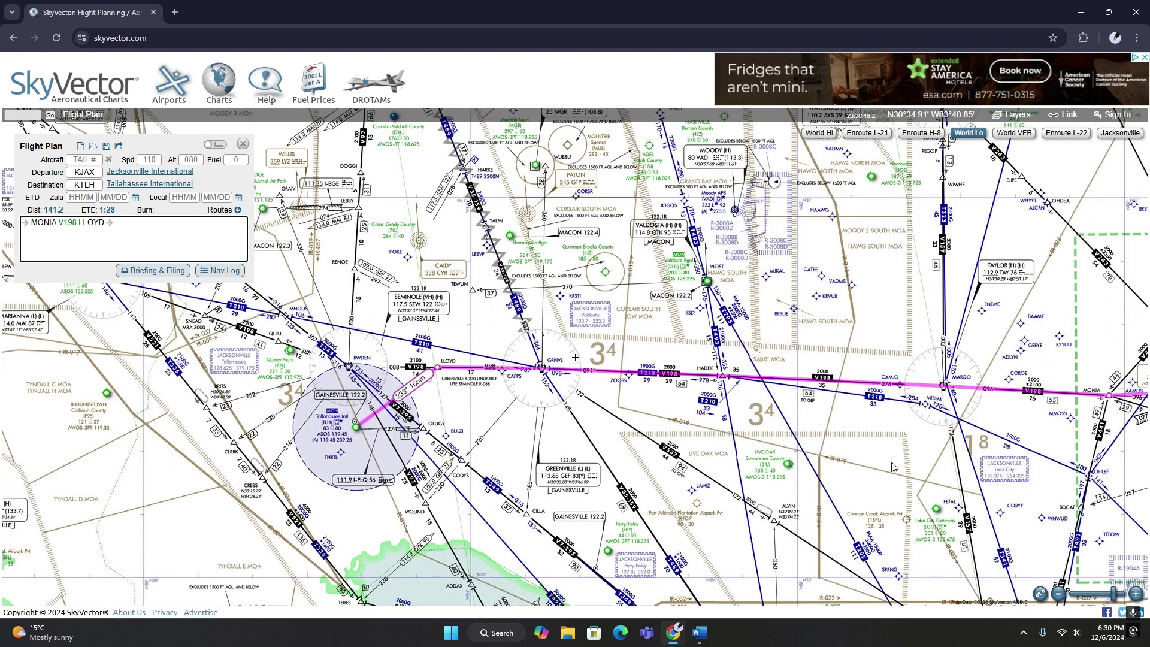
pyautogui.scroll(-2, 892, 462)
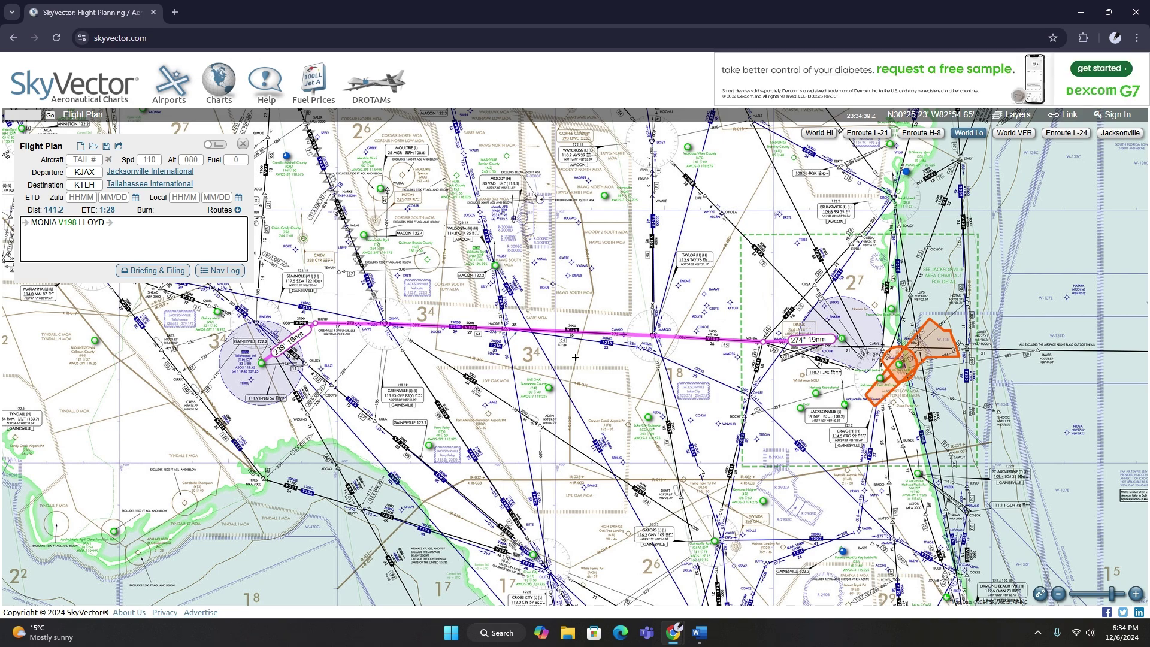
pyautogui.moveTo(705, 410); pyautogui.dragTo(651, 449)
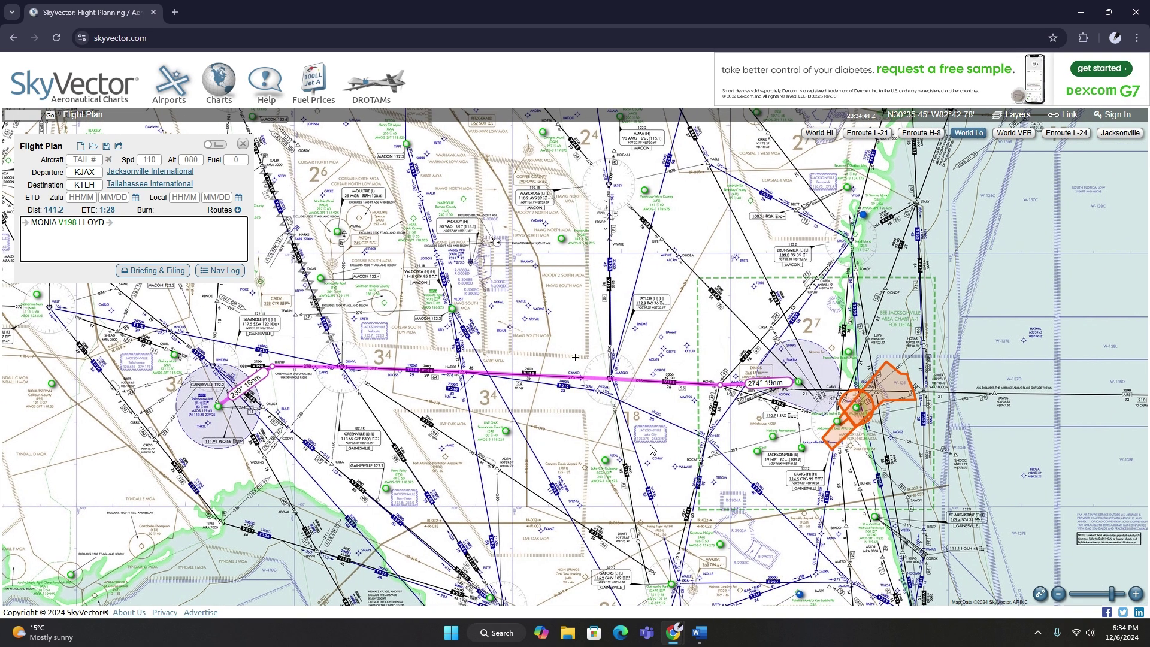
pyautogui.scroll(1, 651, 450)
pyautogui.moveTo(681, 401); pyautogui.dragTo(645, 460)
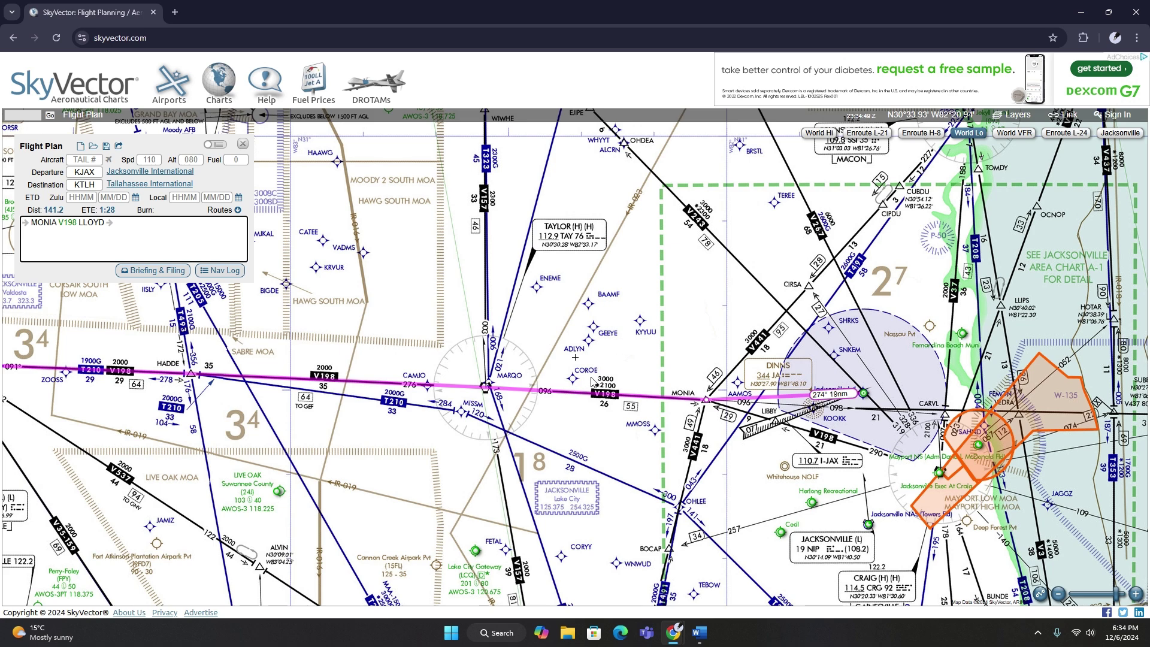
pyautogui.moveTo(782, 271); pyautogui.dragTo(514, 409)
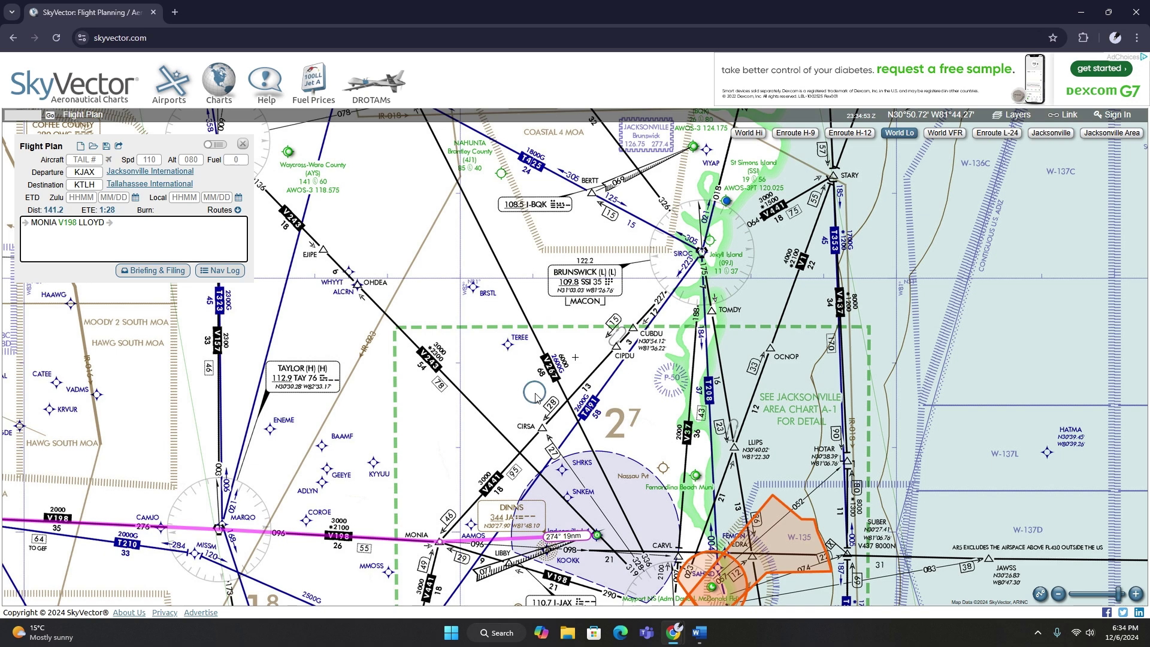
pyautogui.scroll(2, 514, 409)
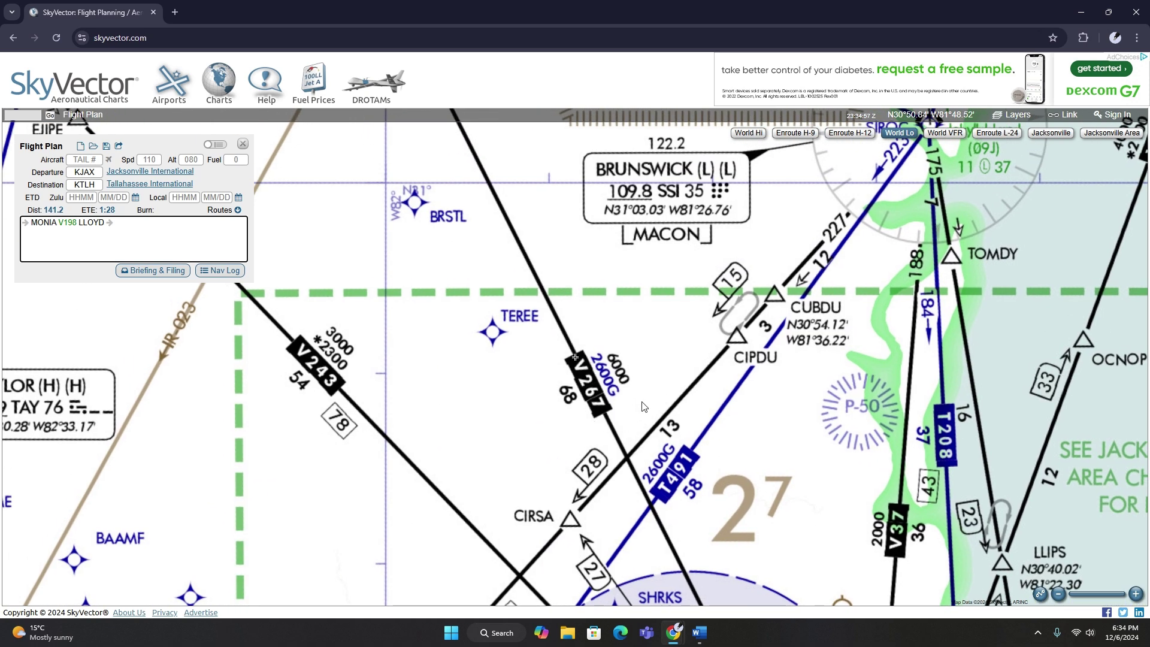
pyautogui.scroll(-1, 642, 404)
pyautogui.scroll(-1, 622, 349)
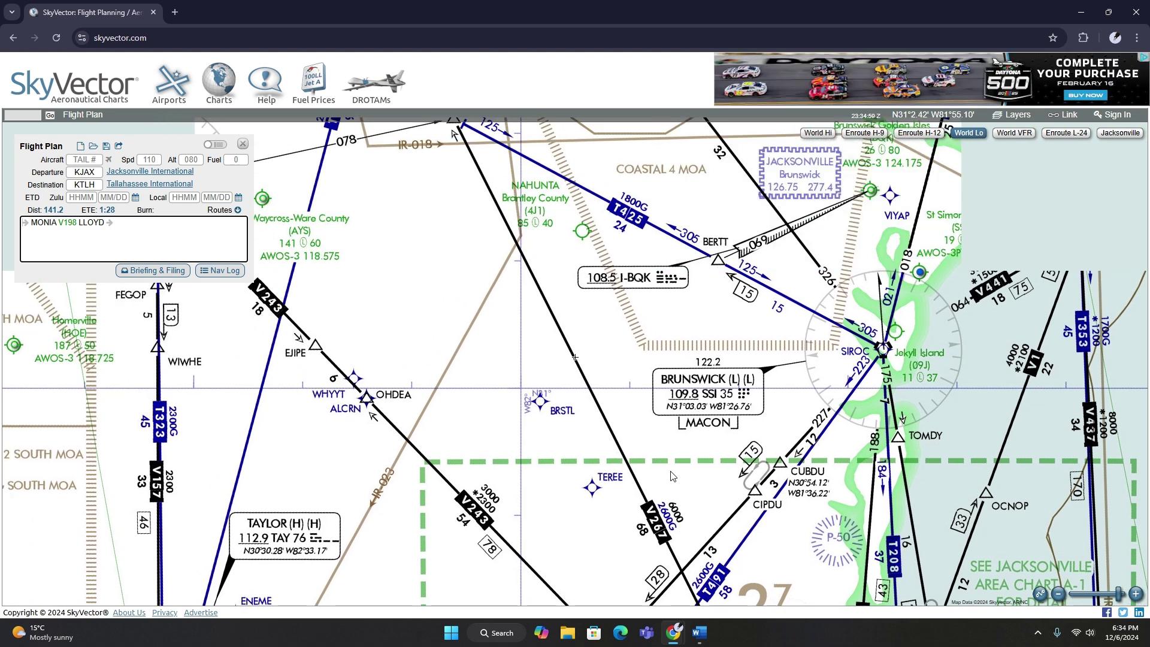
pyautogui.scroll(1, 617, 344)
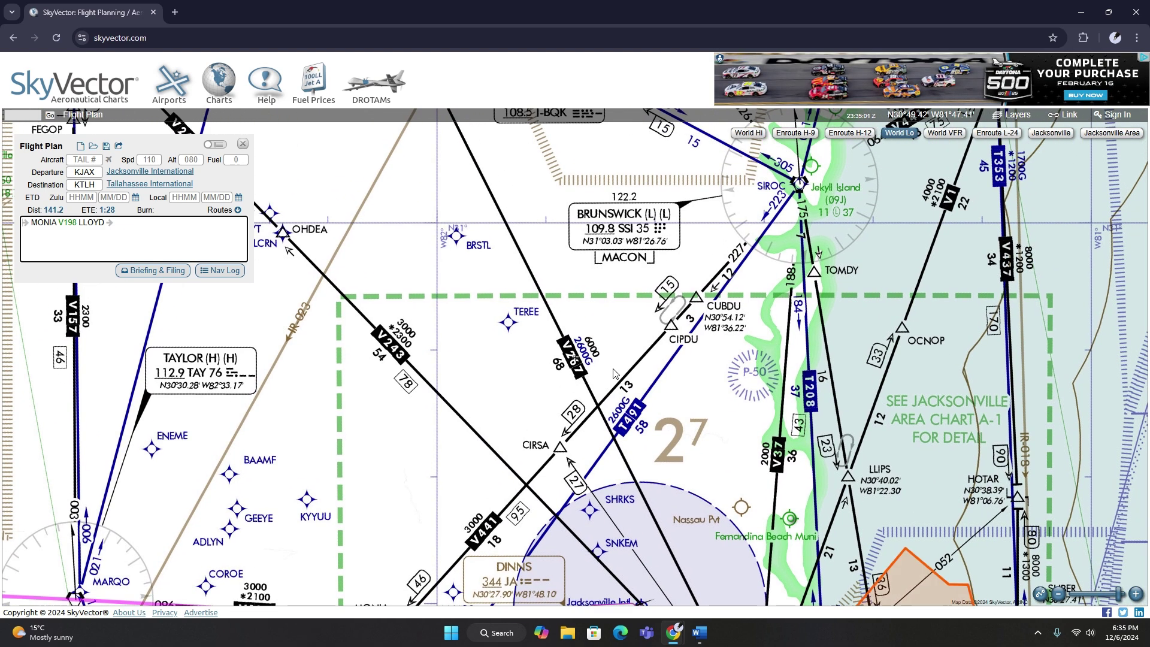
pyautogui.scroll(2, 599, 360)
pyautogui.moveTo(579, 364); pyautogui.dragTo(652, 394)
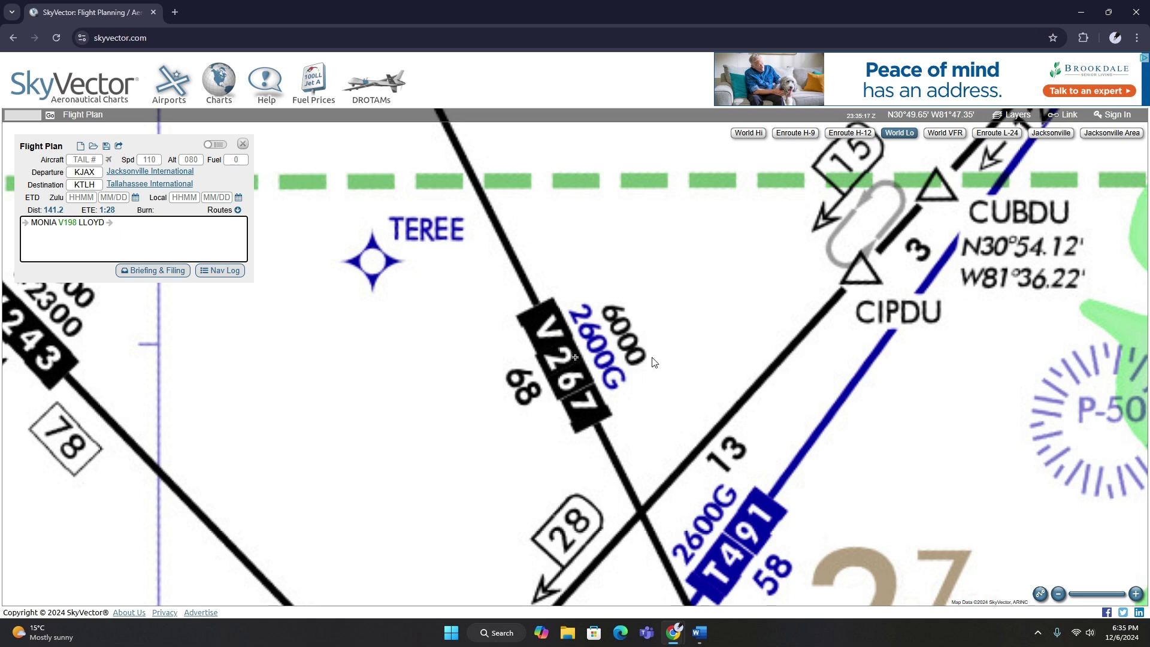
pyautogui.scroll(-2, 681, 351)
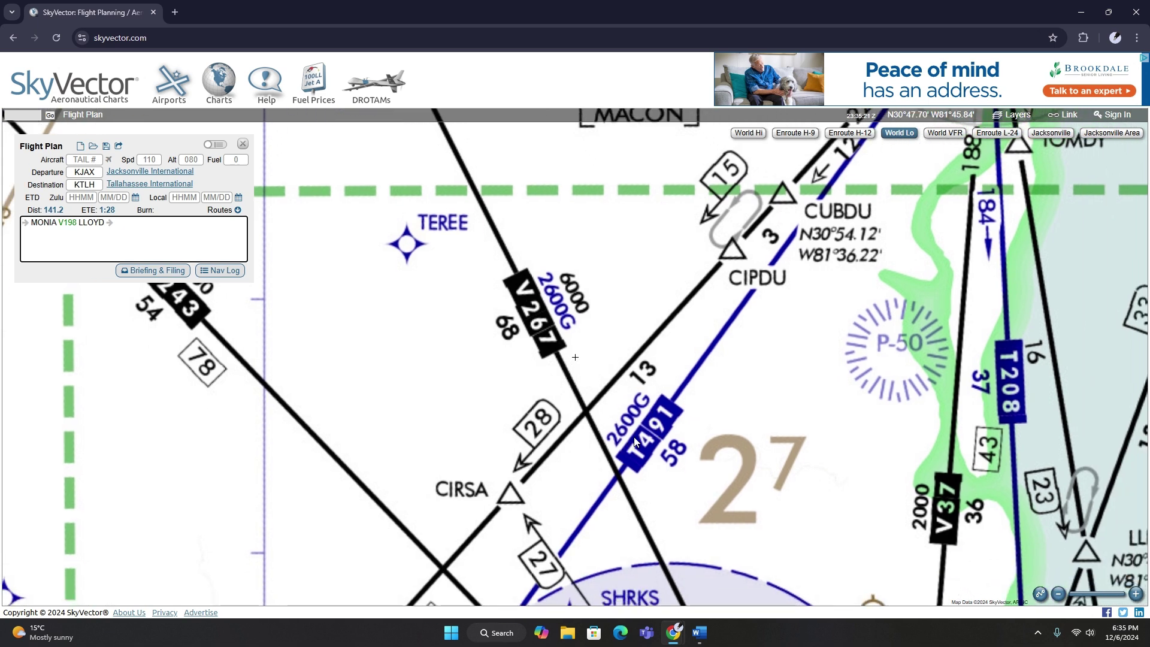
pyautogui.scroll(-1, 428, 402)
pyautogui.scroll(-1, 428, 402)
pyautogui.moveTo(428, 402); pyautogui.dragTo(515, 397)
pyautogui.scroll(-2, 514, 397)
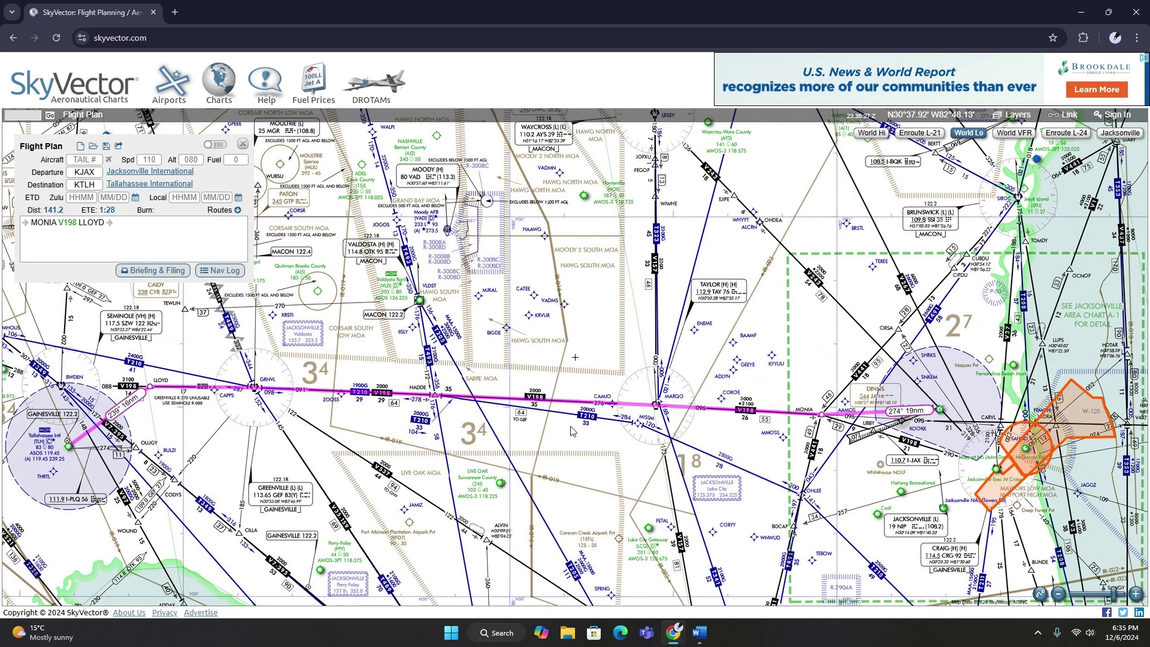
pyautogui.scroll(-1, 676, 267)
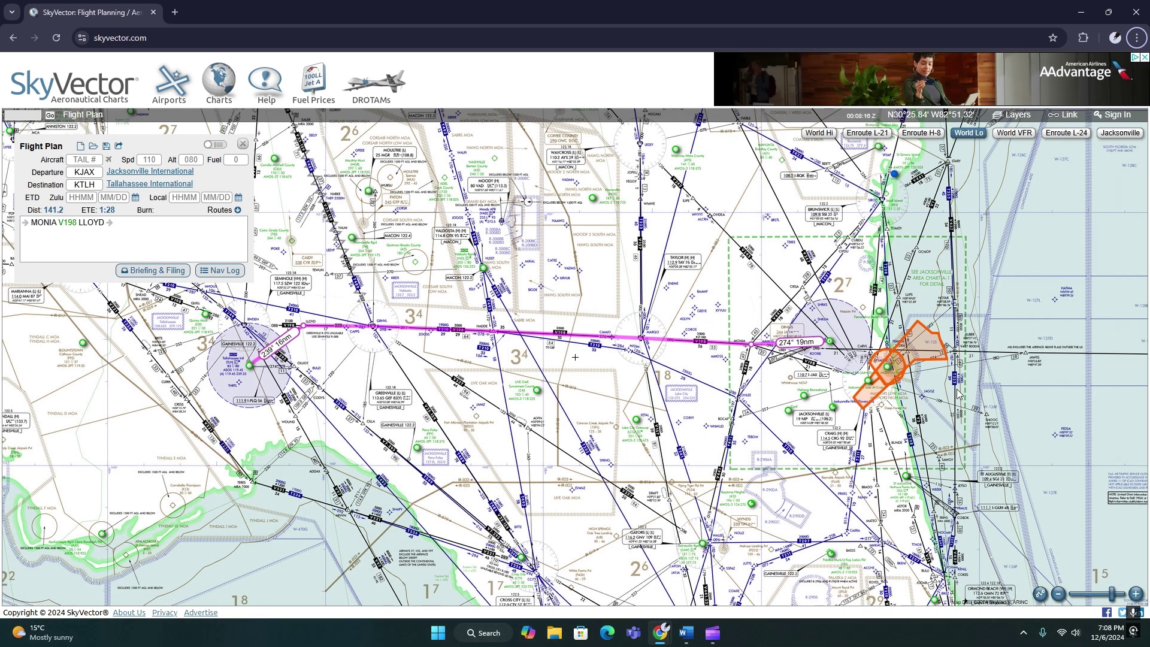